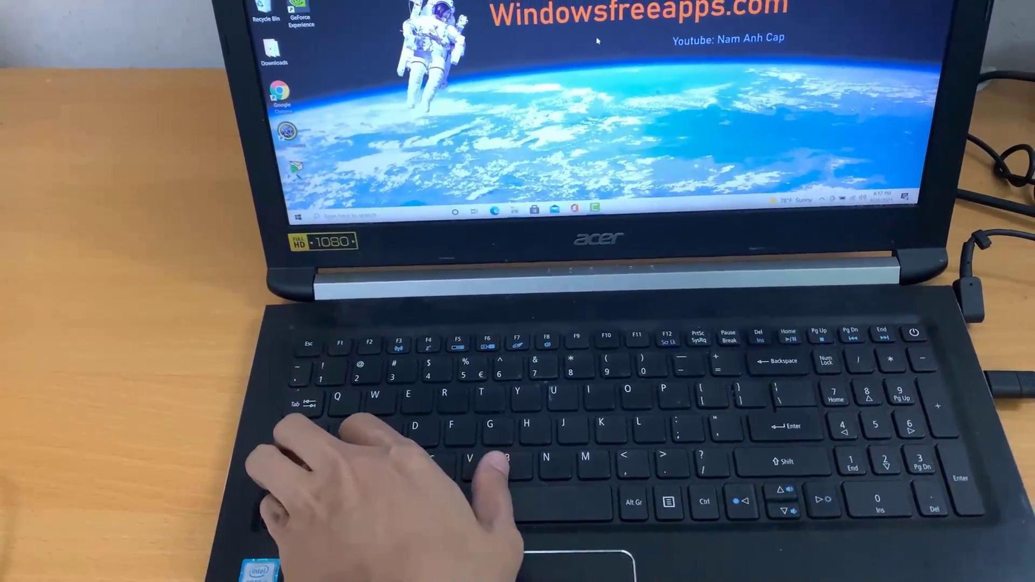
- Restart the graphics driver with Win+Ctrl+Shift+B so the screen blanks and returns
key(ctrl+super+shift+b)
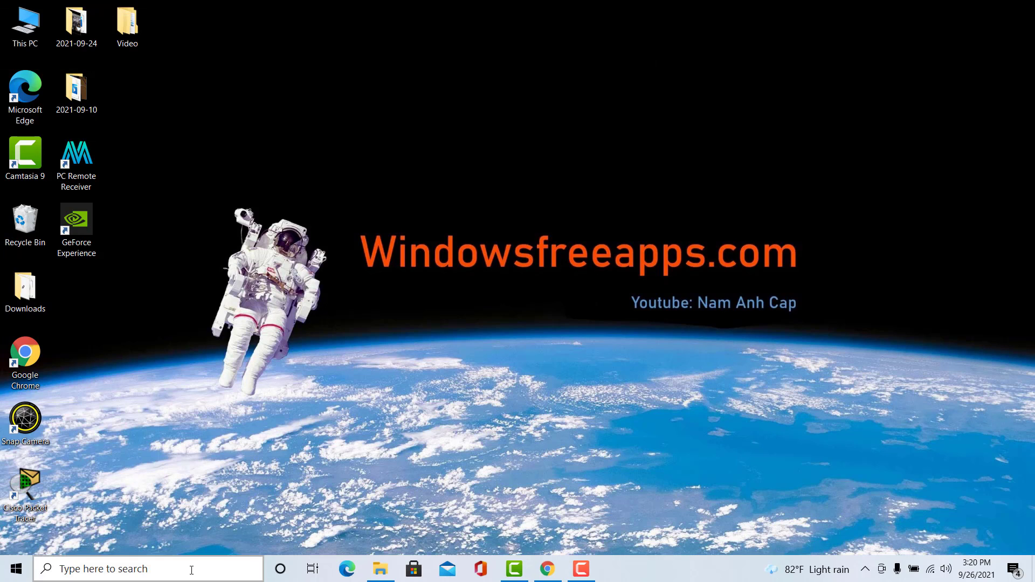
- Search for and open Device Manager
click(192, 570)
text(de)
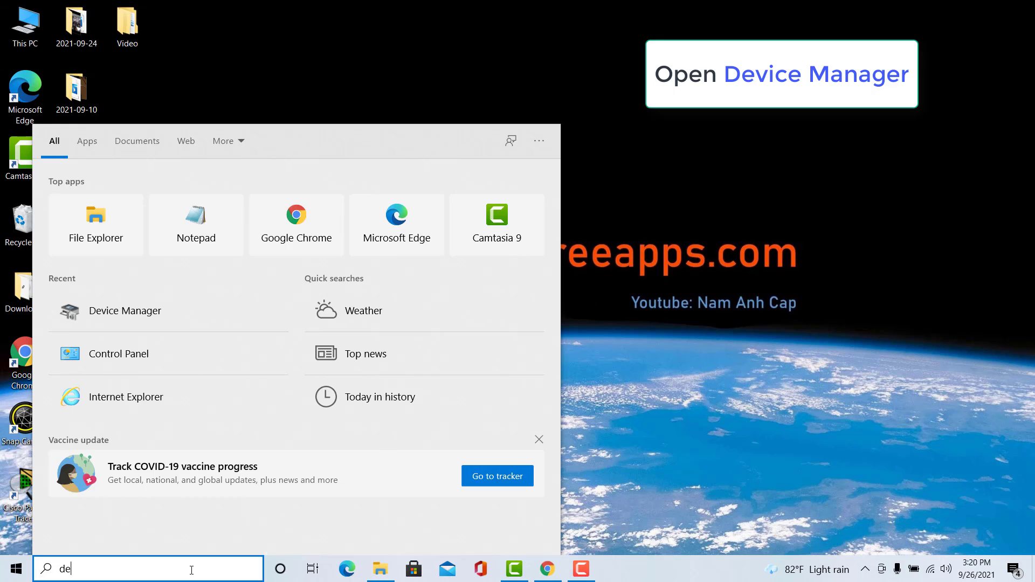
text(vice manager)
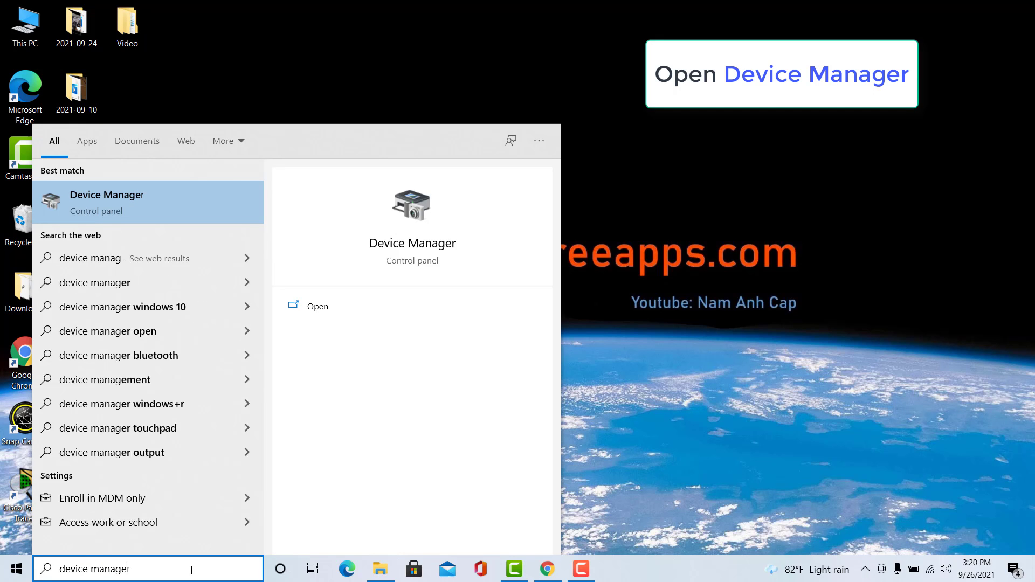
click(193, 192)
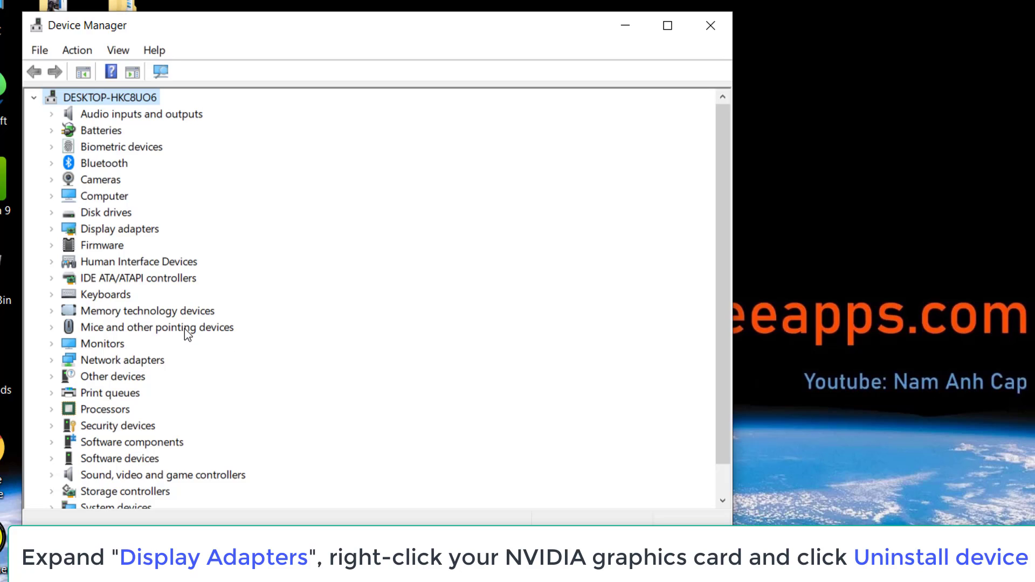
- Uninstall the NVIDIA GeForce 940MX device under Display adapters
double_click(122, 231)
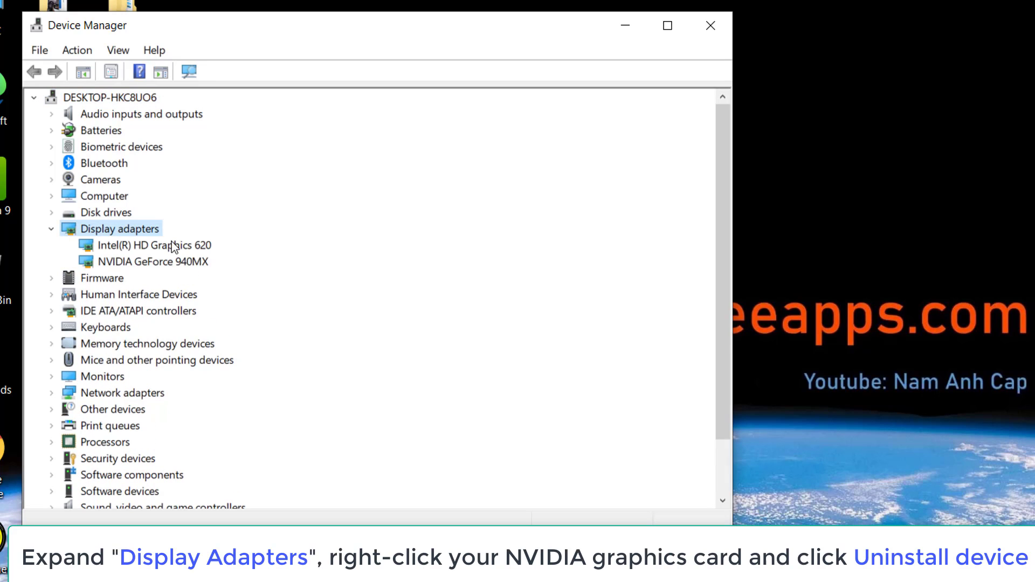
click(196, 265)
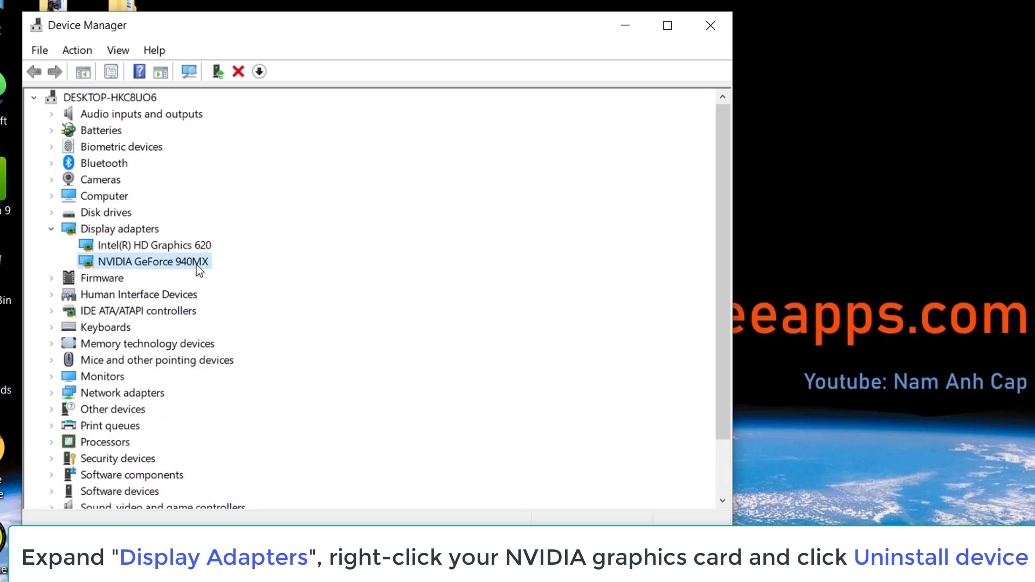
right_click(196, 264)
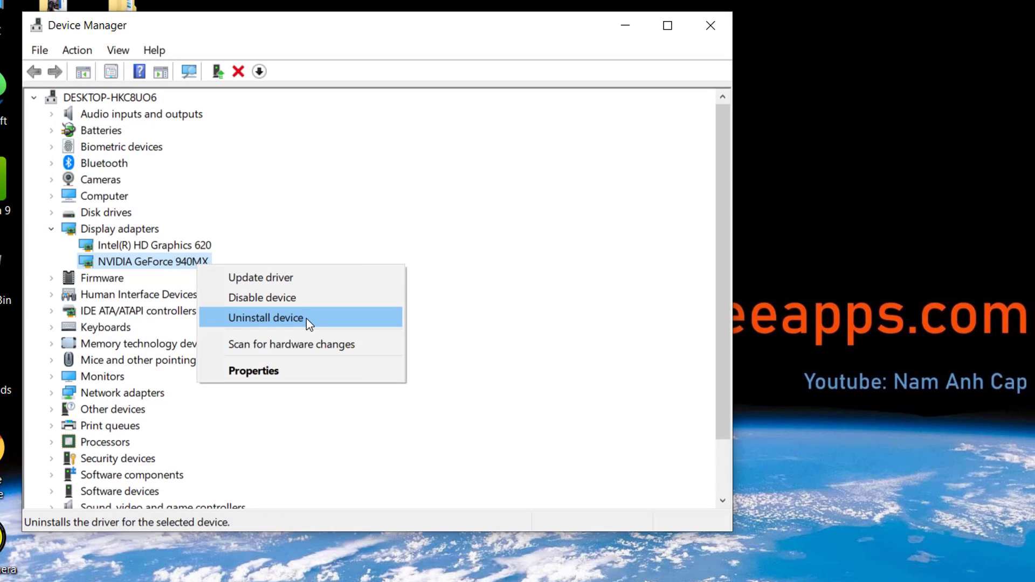
click(307, 319)
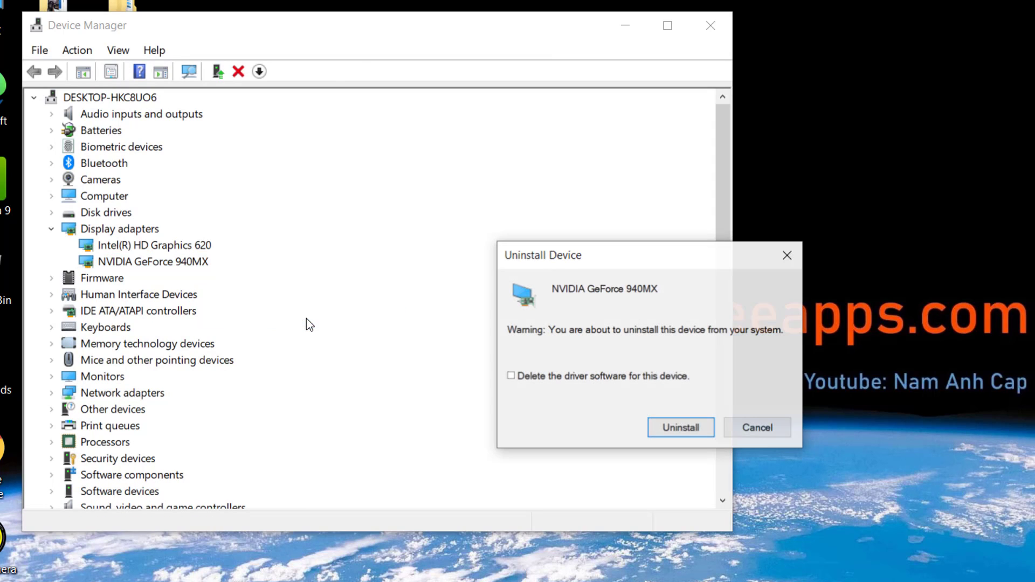
click(681, 428)
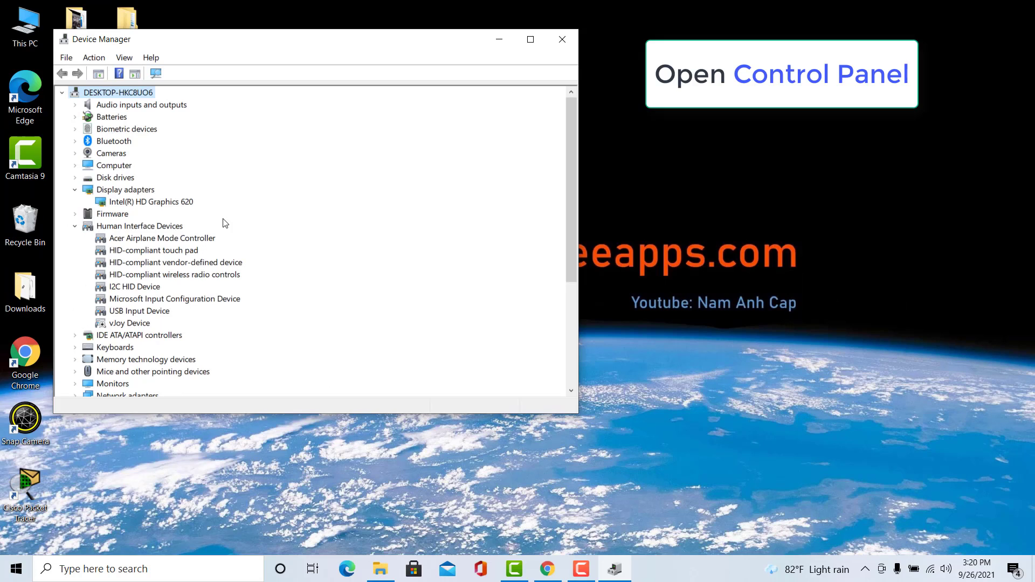
- Close Device Manager and open Control Panel's list of installed programs
click(711, 26)
click(132, 571)
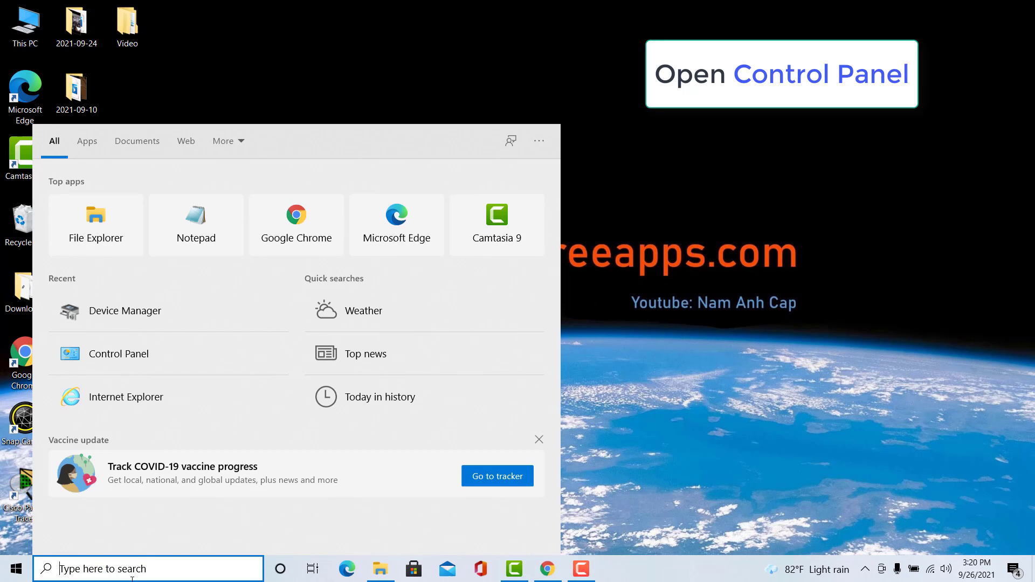
text(control panel)
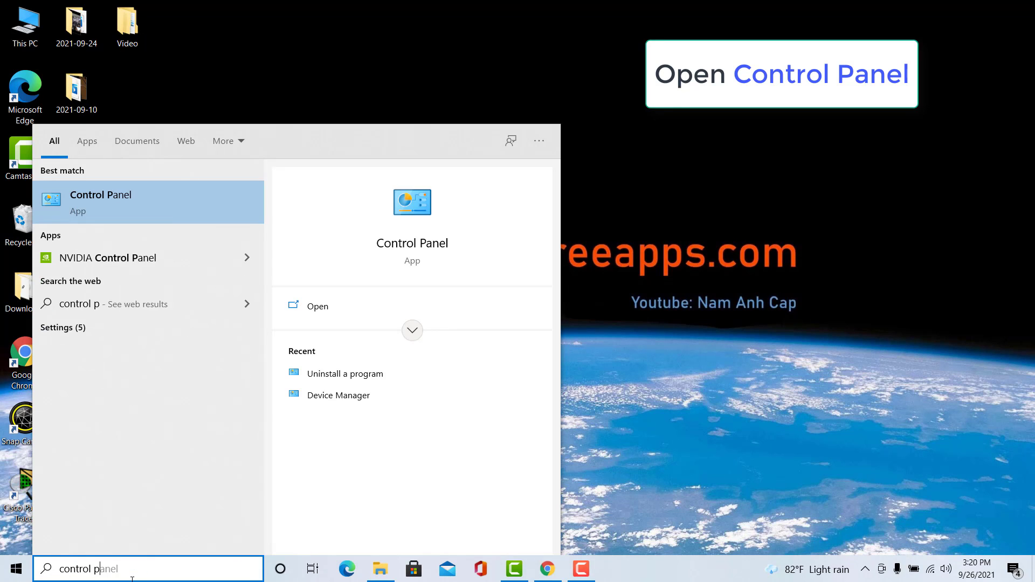
click(179, 213)
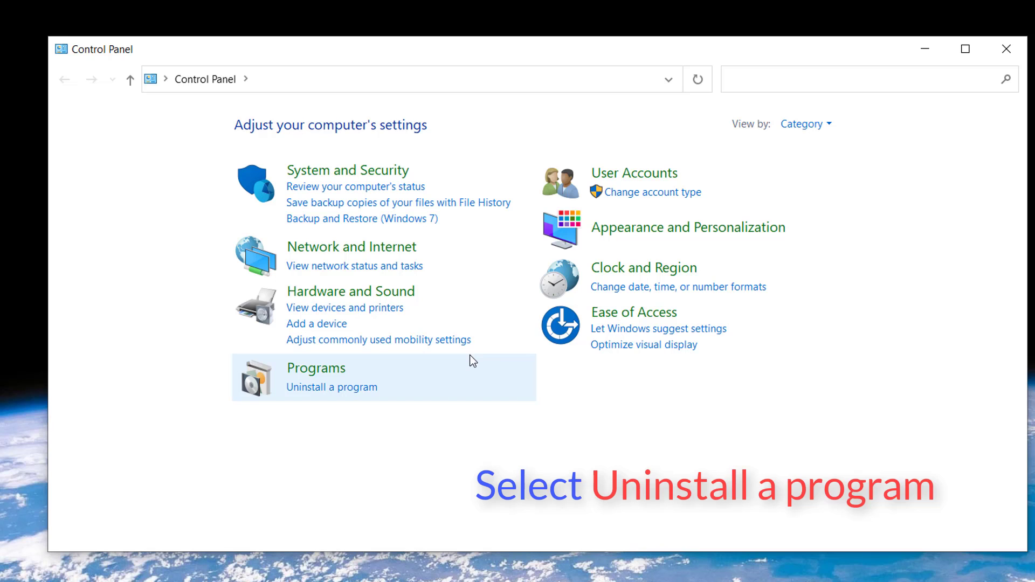
click(351, 387)
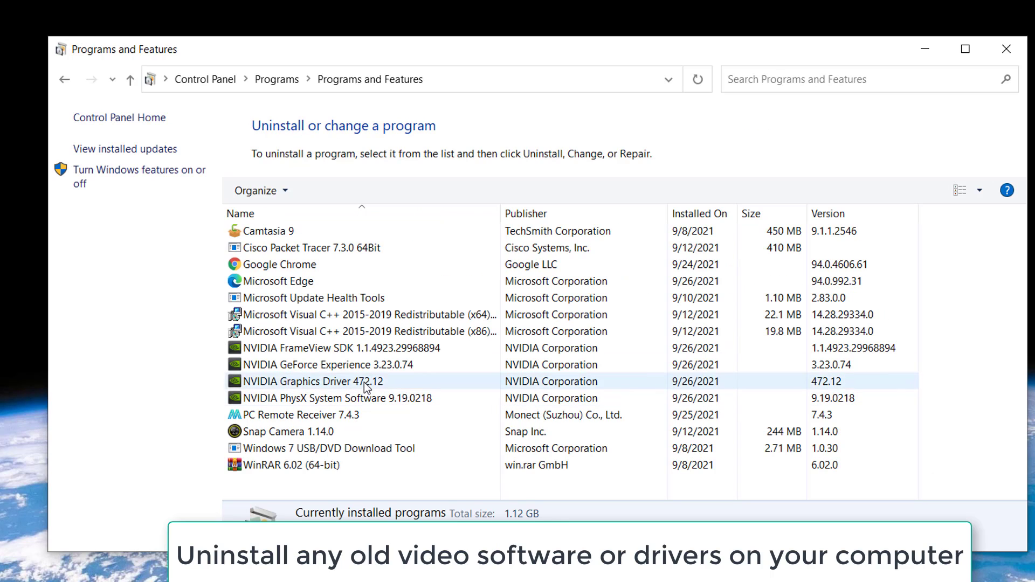
- Uninstall NVIDIA FrameView SDK and NVIDIA GeForce Experience
double_click(406, 351)
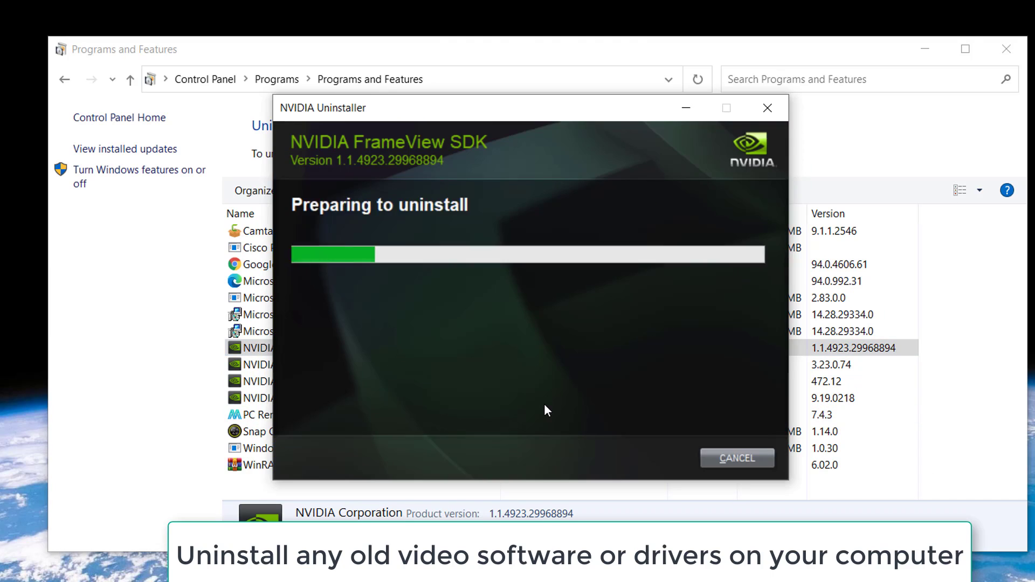
click(650, 458)
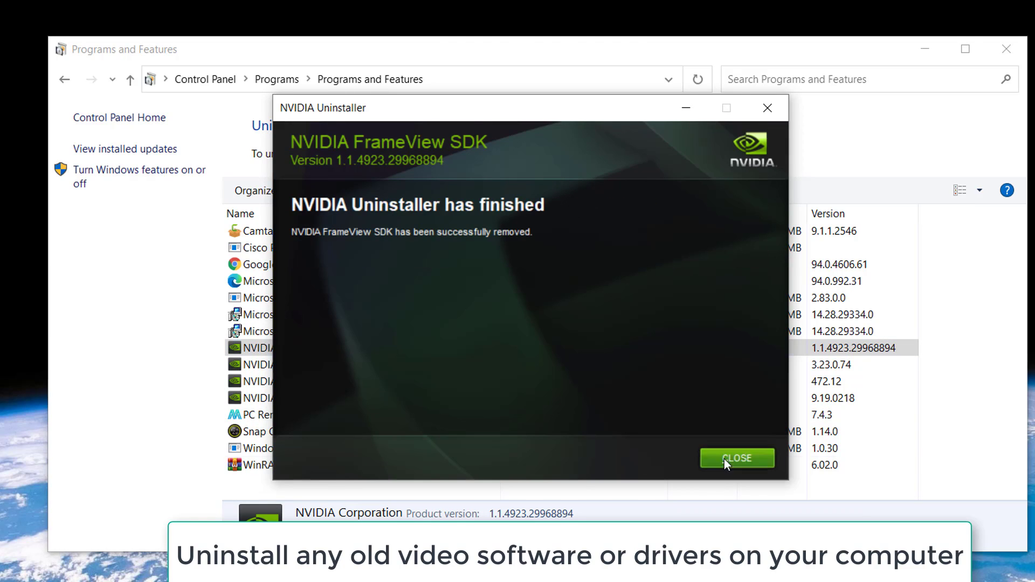
click(724, 459)
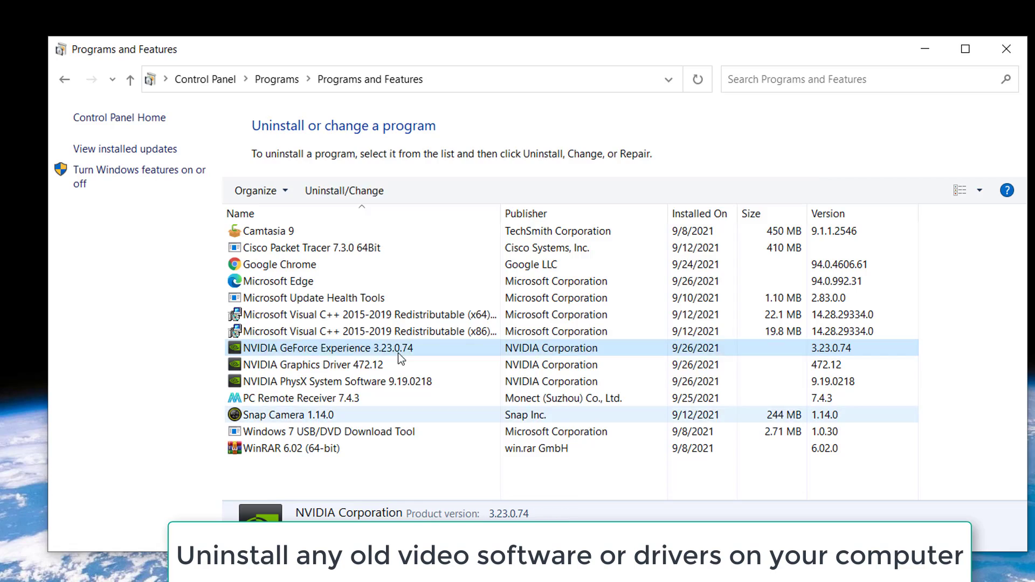
double_click(400, 354)
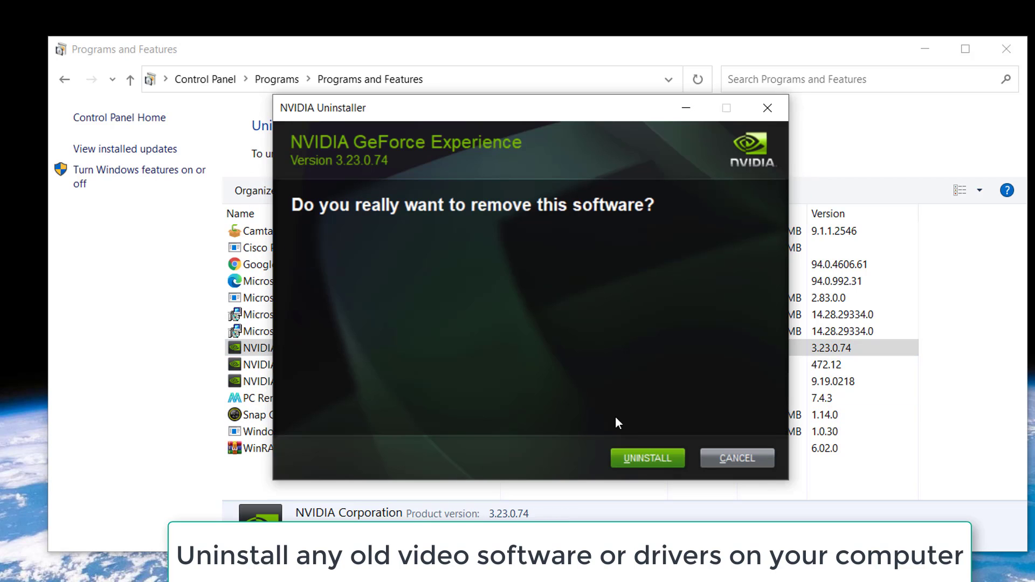
click(650, 456)
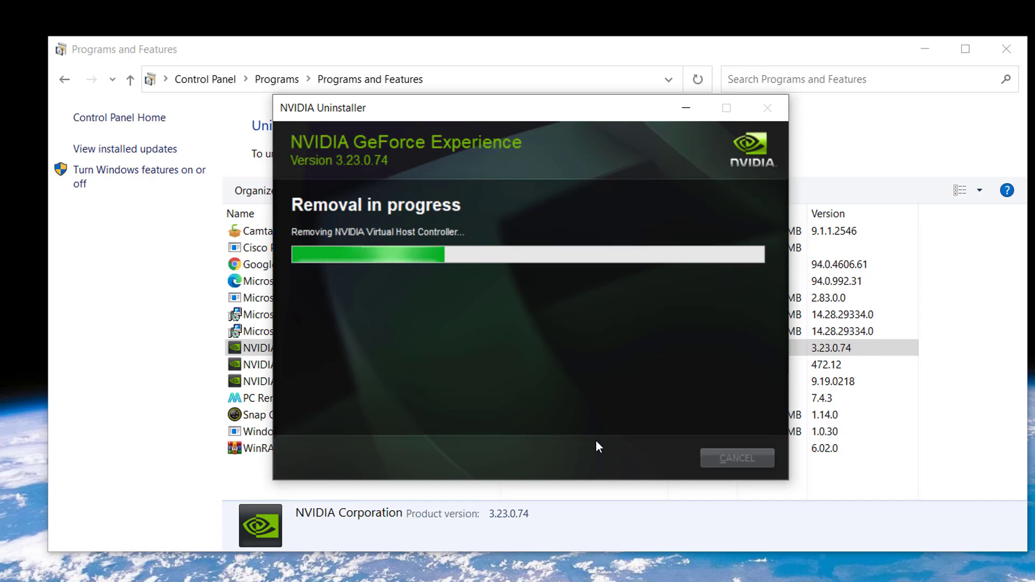
click(737, 458)
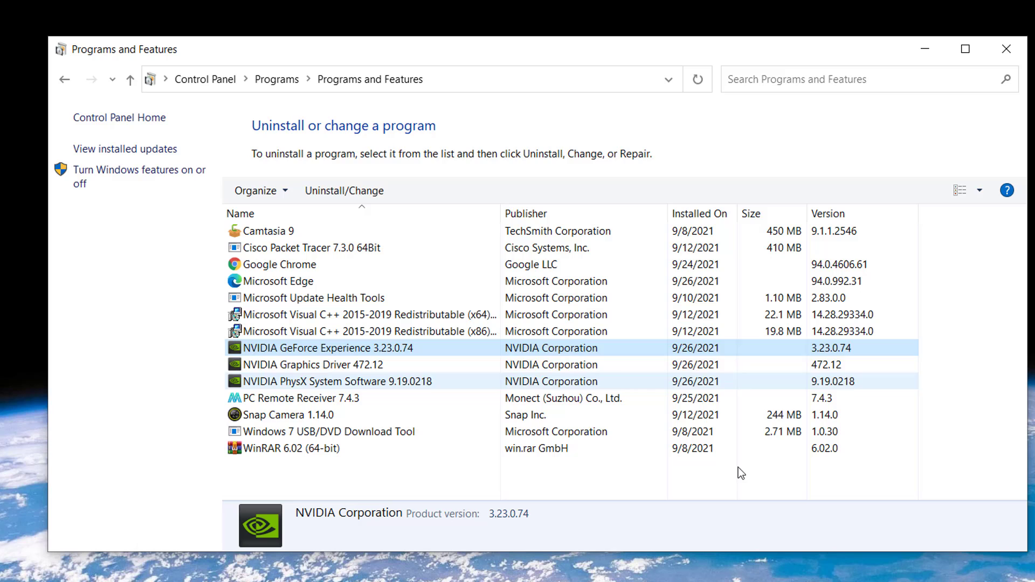
- Uninstall NVIDIA Graphics Driver 472.12 and NVIDIA PhysX System Software
double_click(381, 348)
click(636, 456)
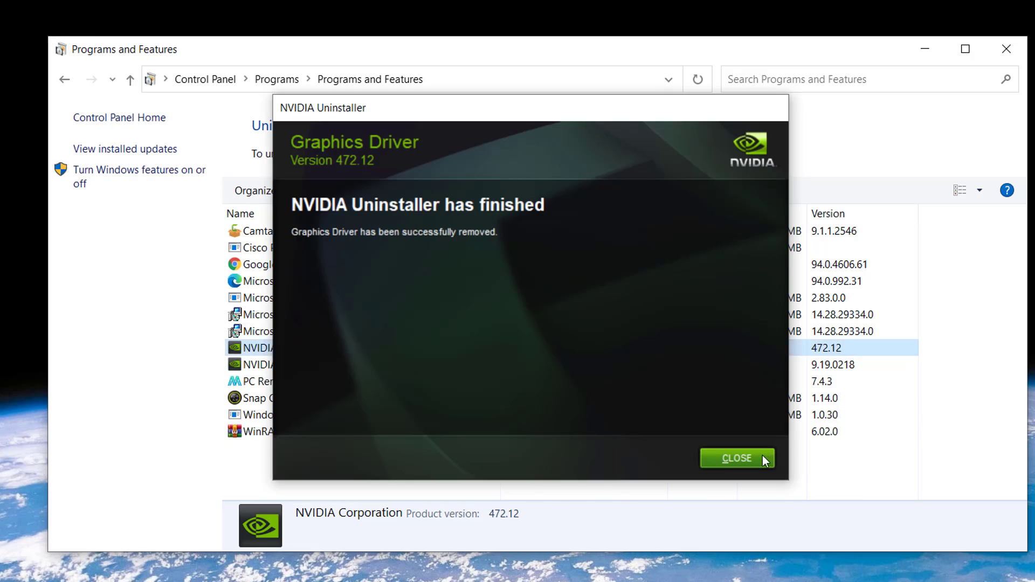
click(763, 458)
click(373, 349)
double_click(373, 348)
key(Return)
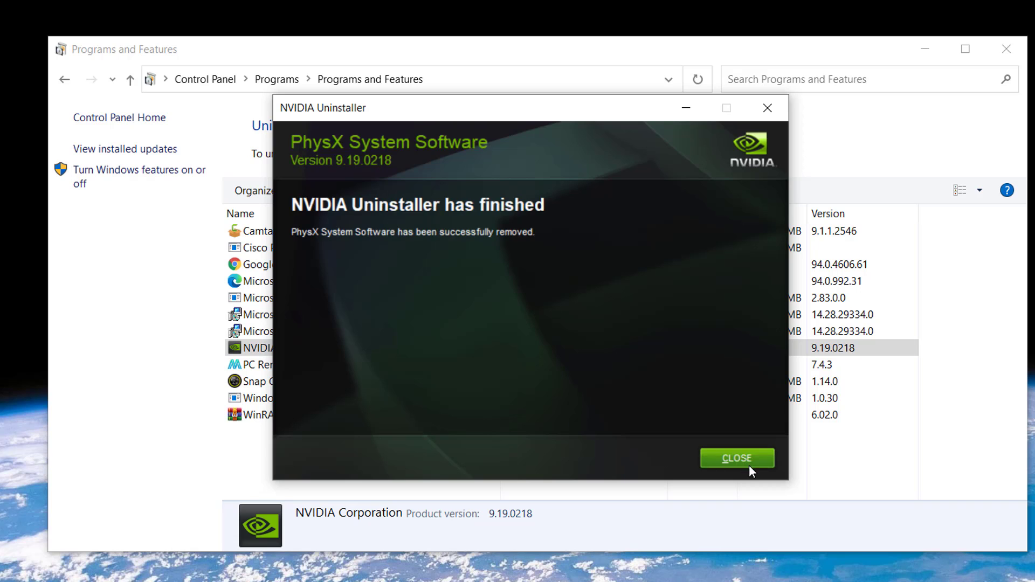
click(708, 453)
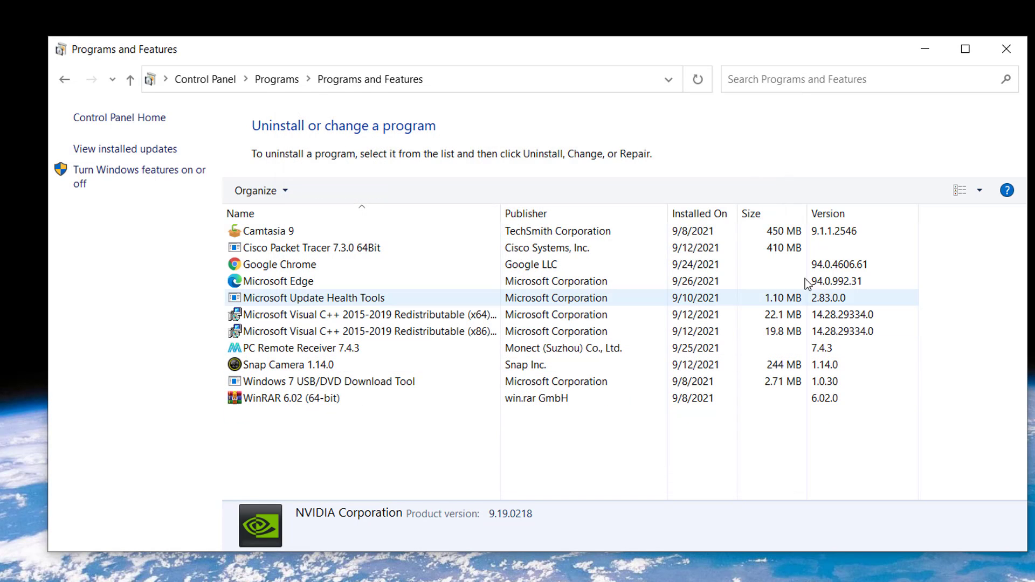
- Close the programs list and restart the computer from the Start menu
click(1006, 52)
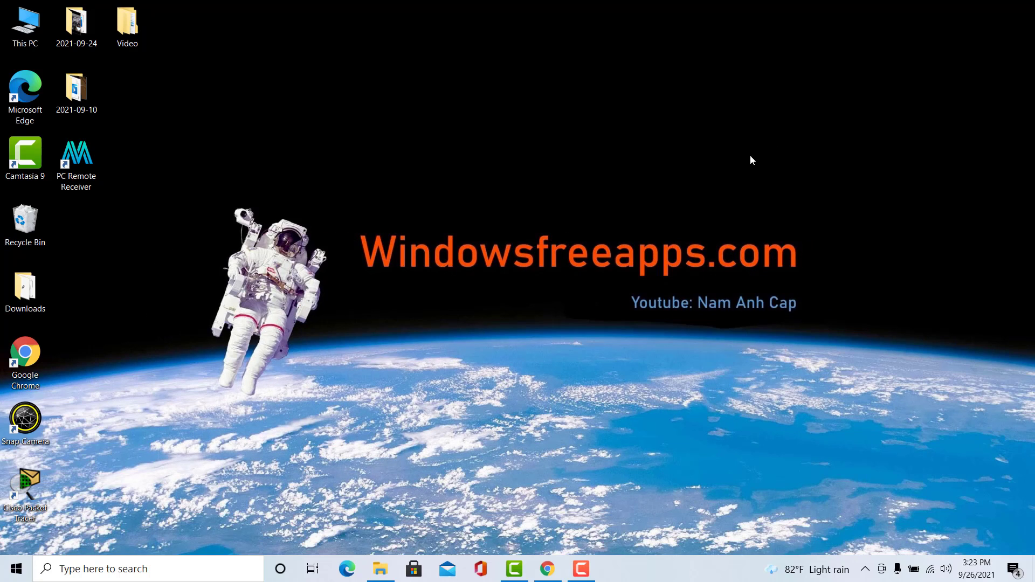
click(10, 573)
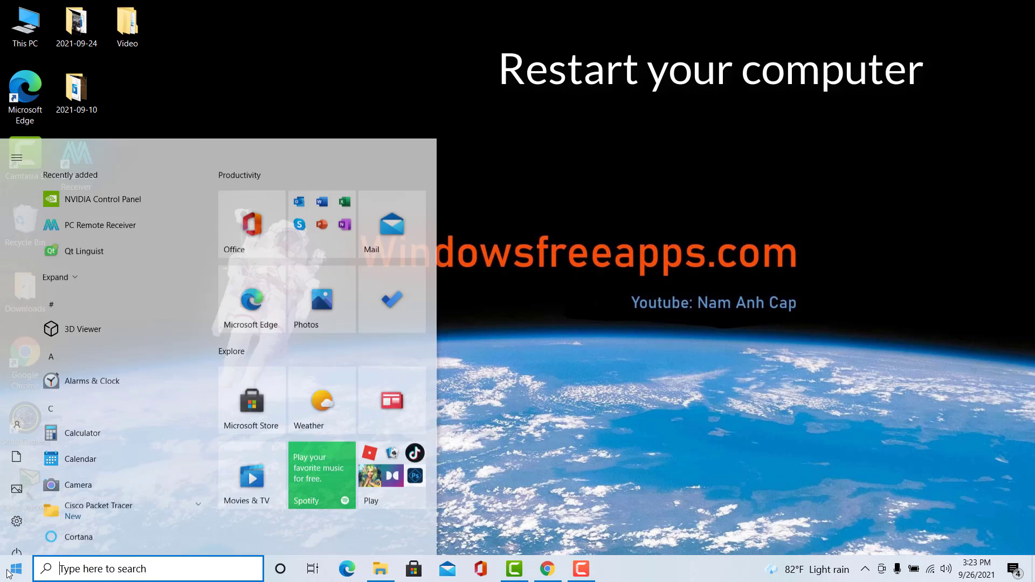
click(16, 539)
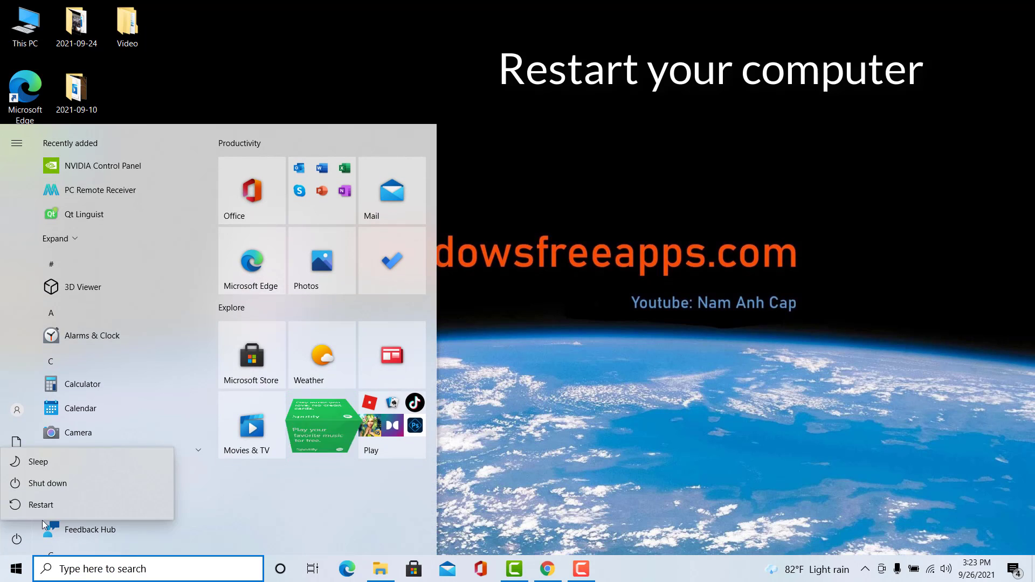
click(74, 504)
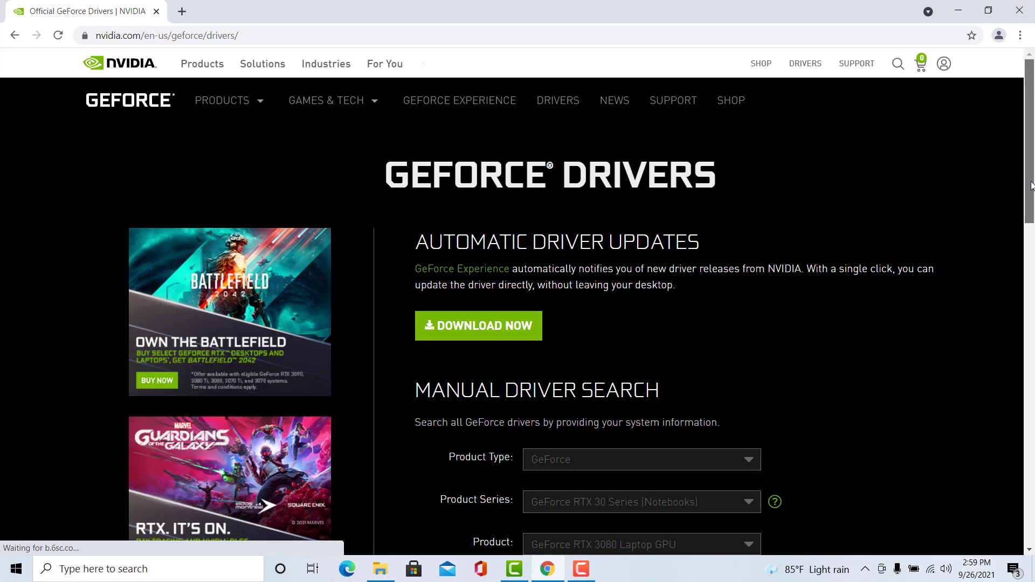
- Choose GeForce, 900M Series (Notebooks) and GeForce 940MX in the driver search
scroll(803, 281, down, 3)
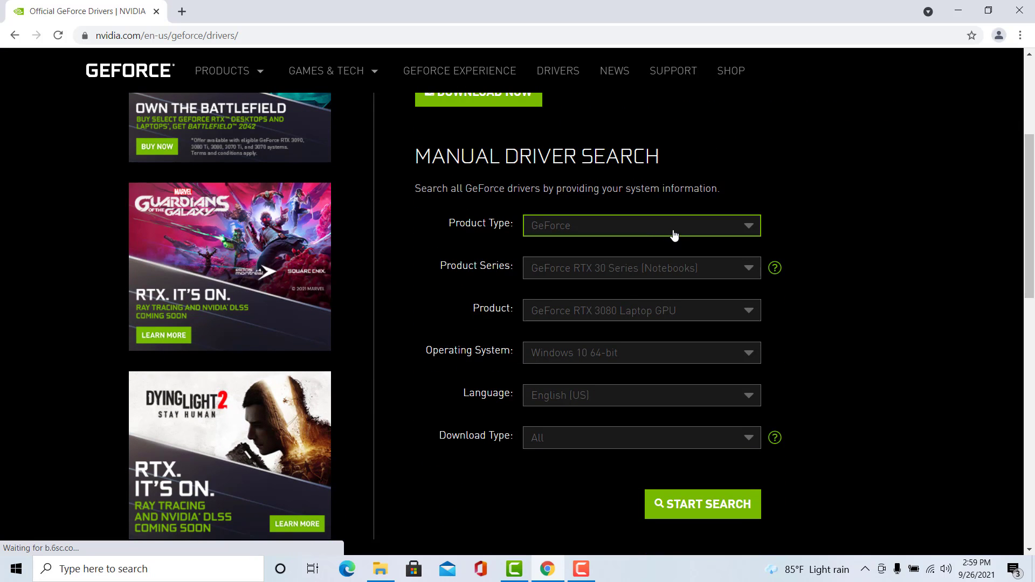
click(673, 234)
click(575, 270)
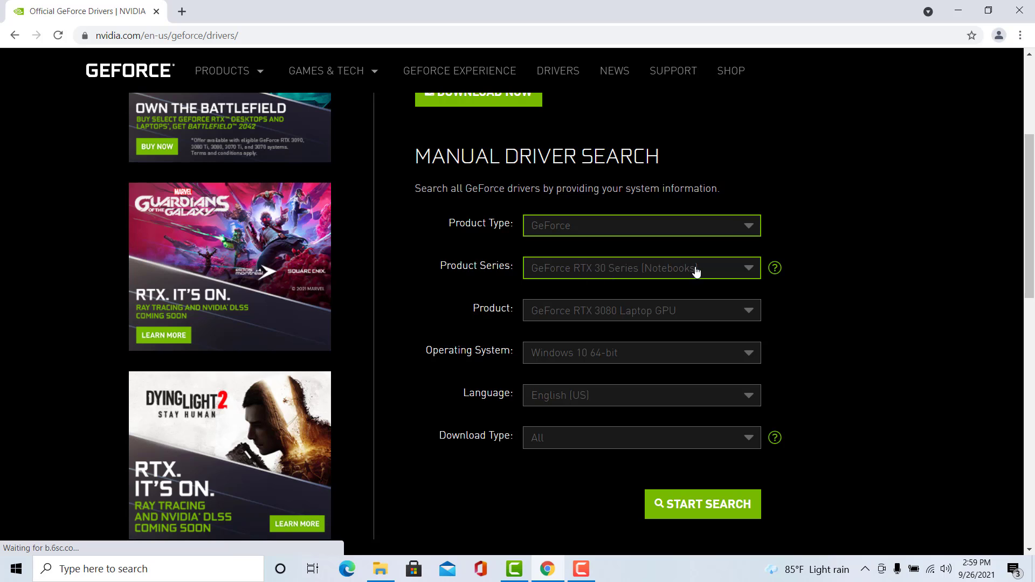
click(719, 271)
scroll(761, 343, down, 3)
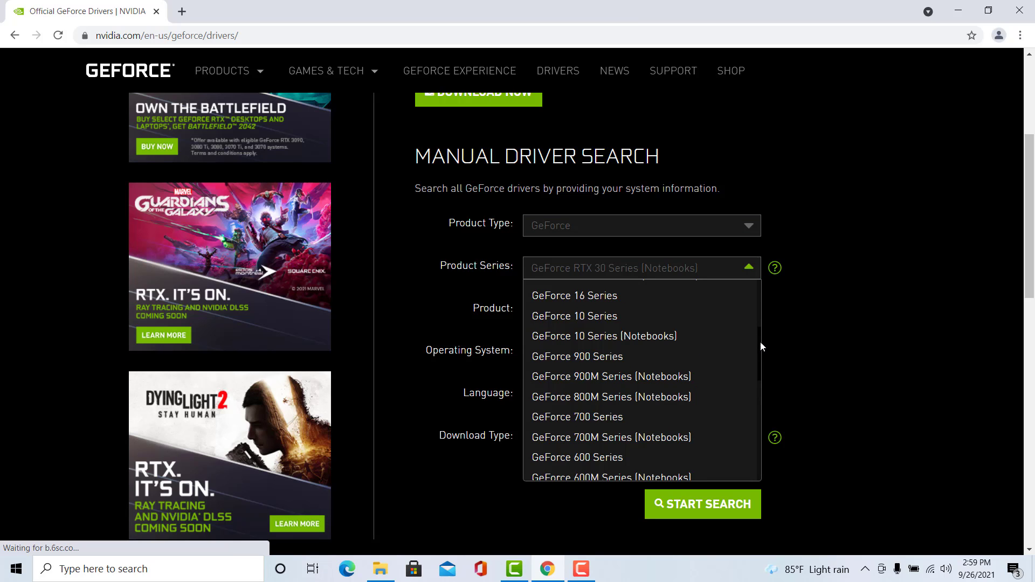
click(706, 372)
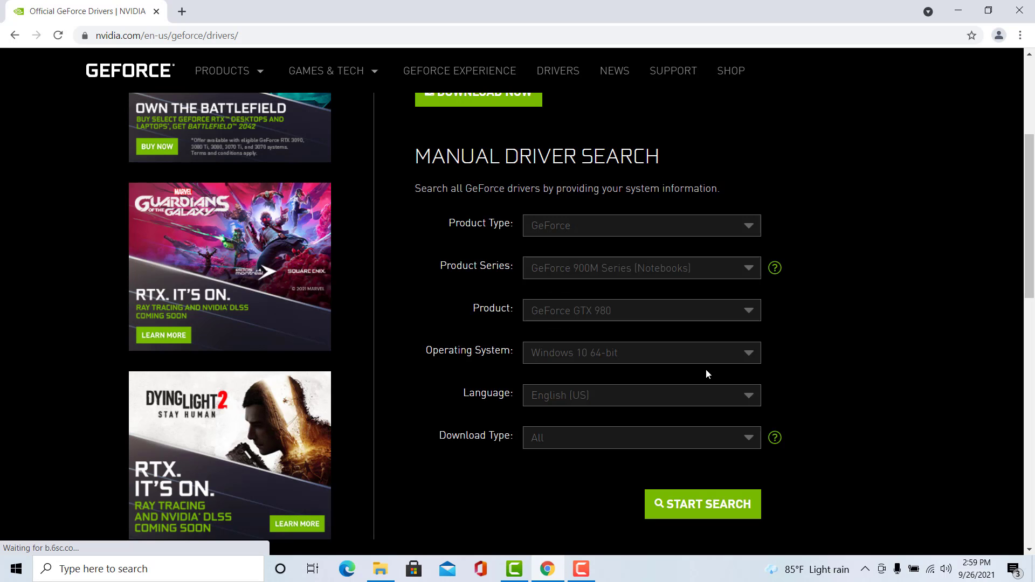
click(677, 316)
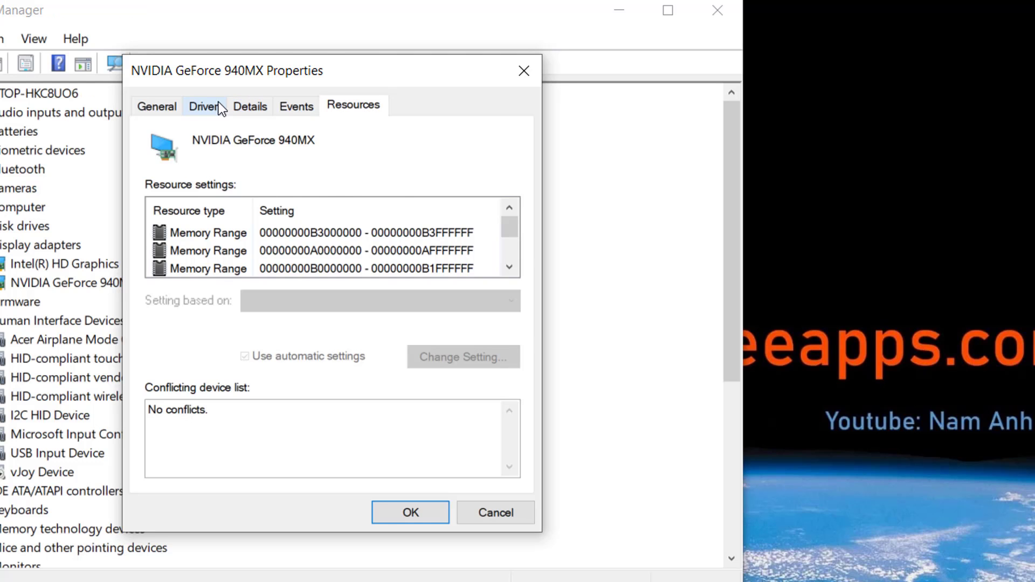
click(216, 107)
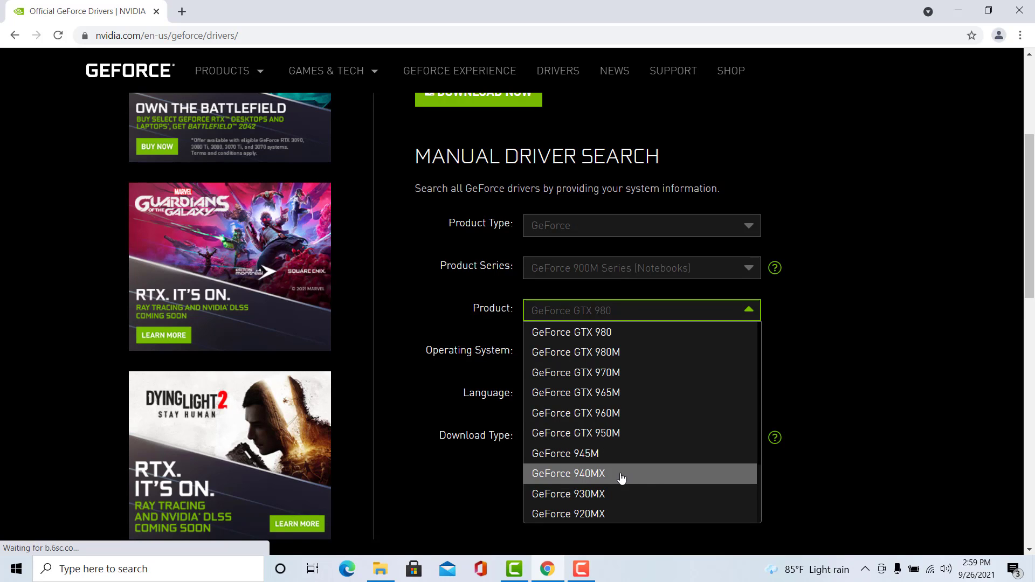
click(621, 474)
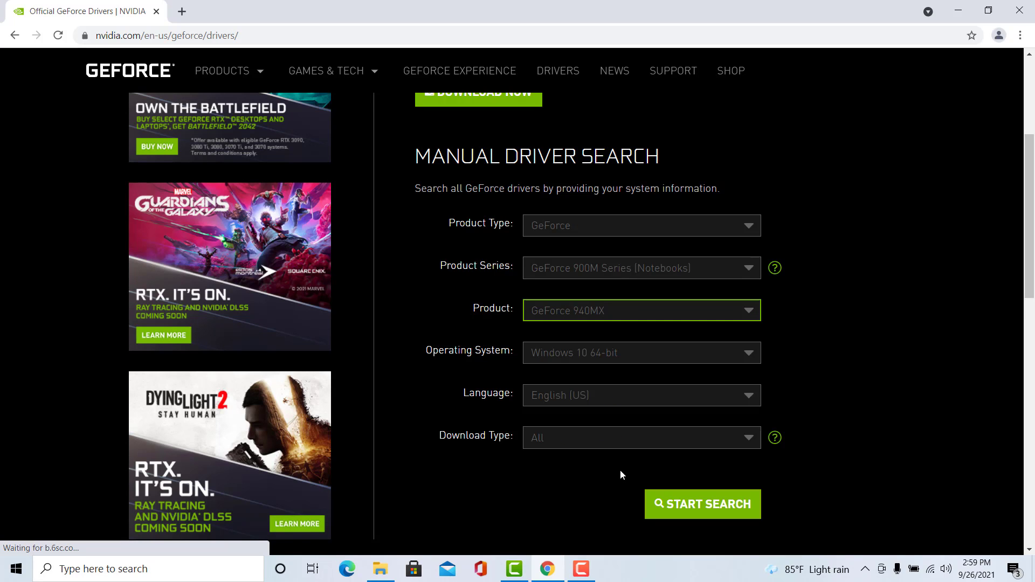
- Set Windows 10 64-bit, English (US) and download type All, then search
click(652, 360)
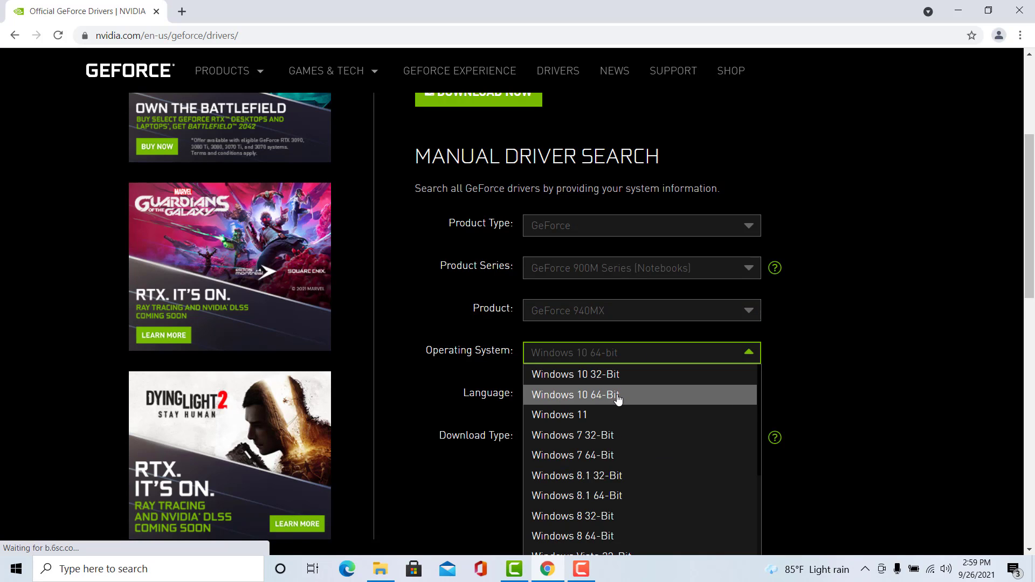
click(640, 402)
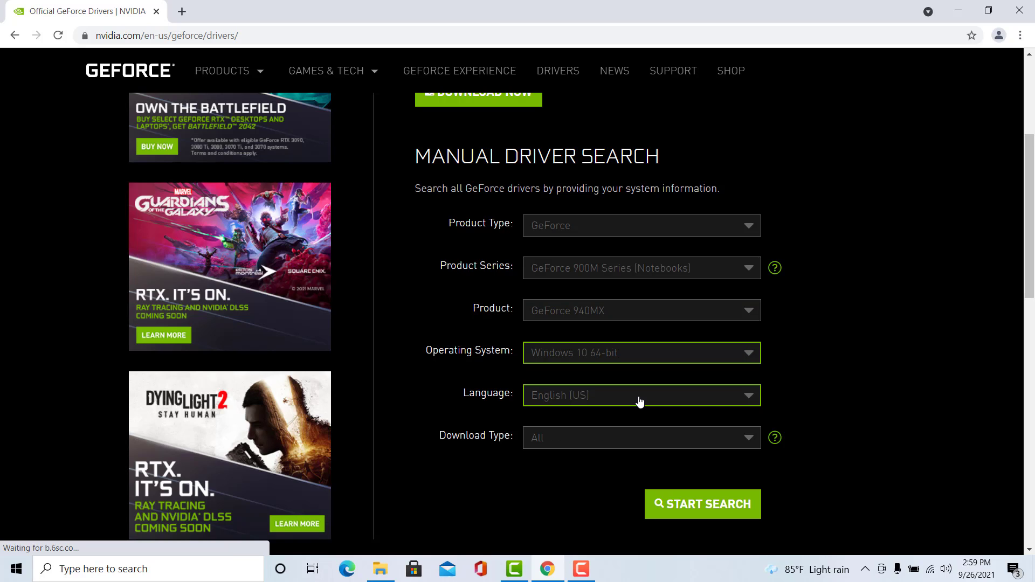
click(705, 403)
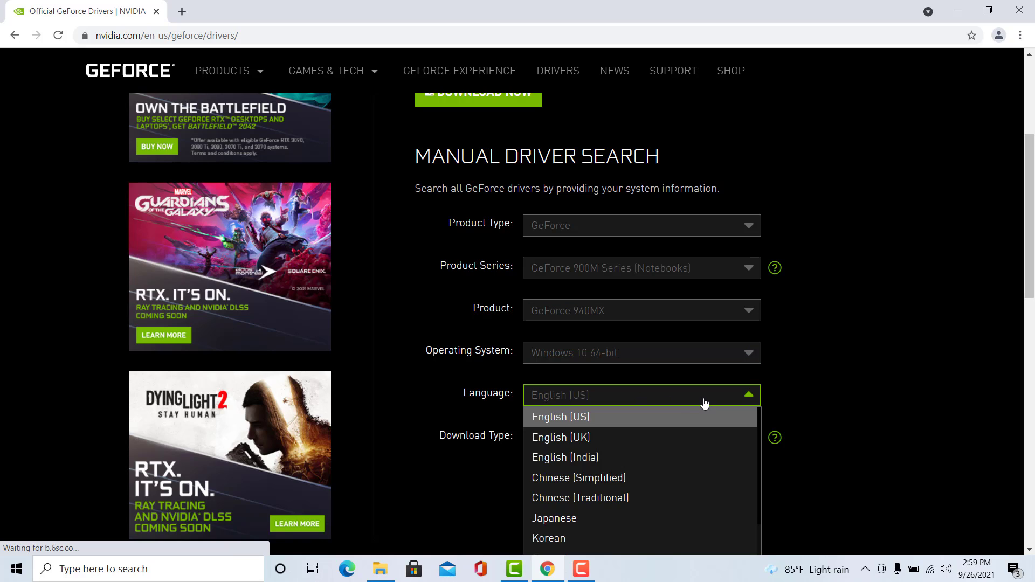
click(661, 416)
click(745, 440)
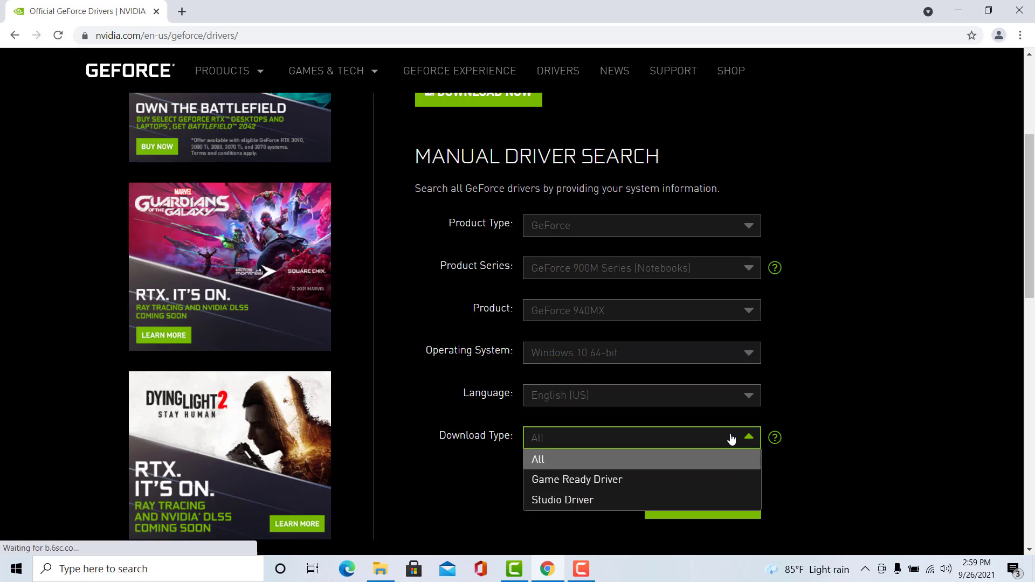
click(607, 461)
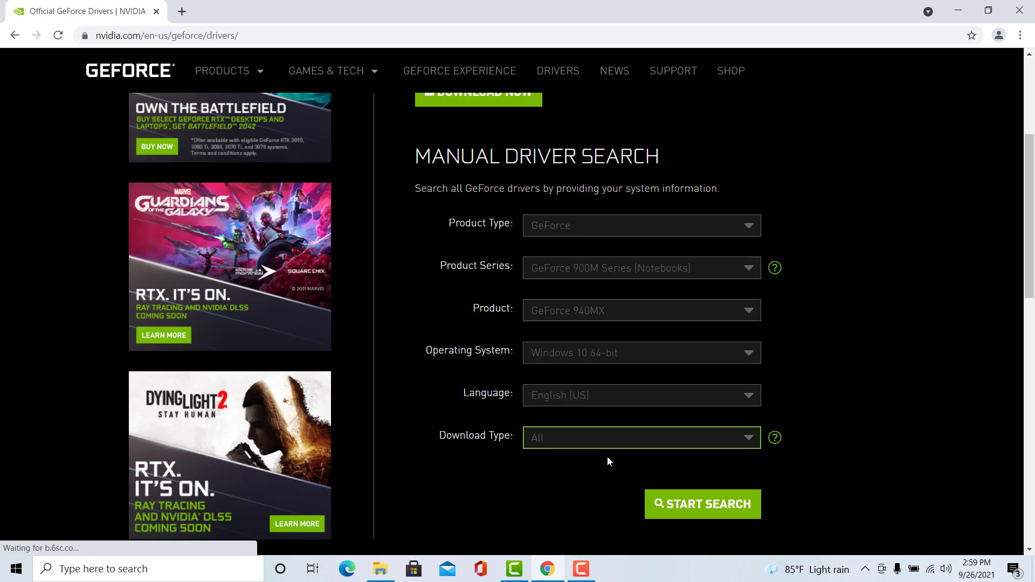
click(738, 513)
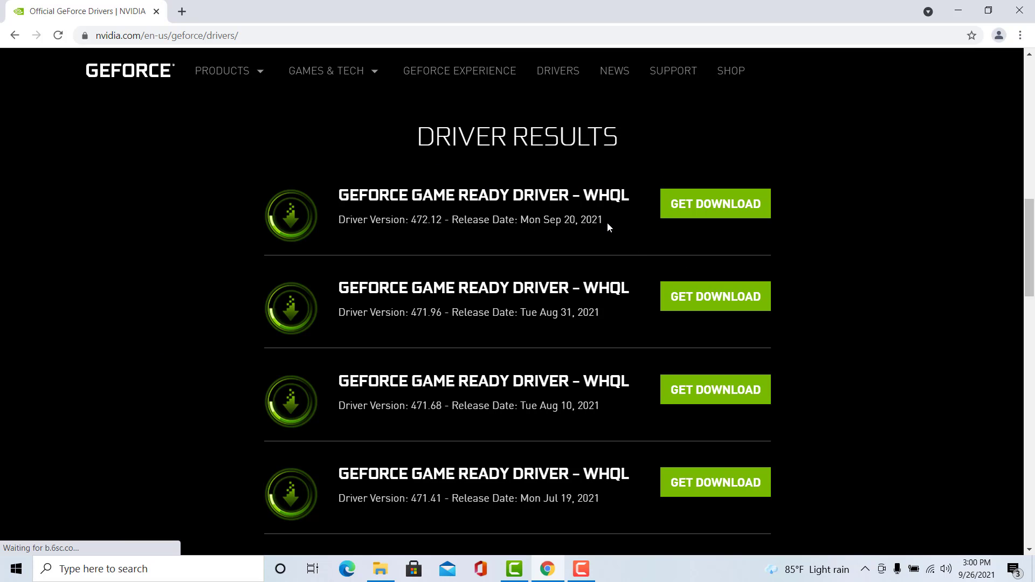
- Open the 472.12 Game Ready driver result and download it
click(704, 209)
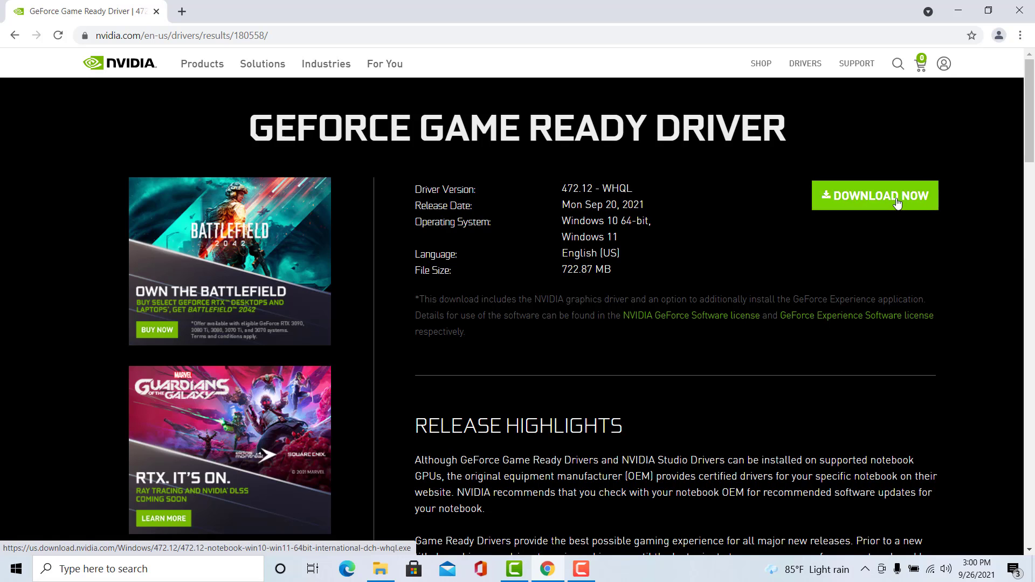
click(897, 203)
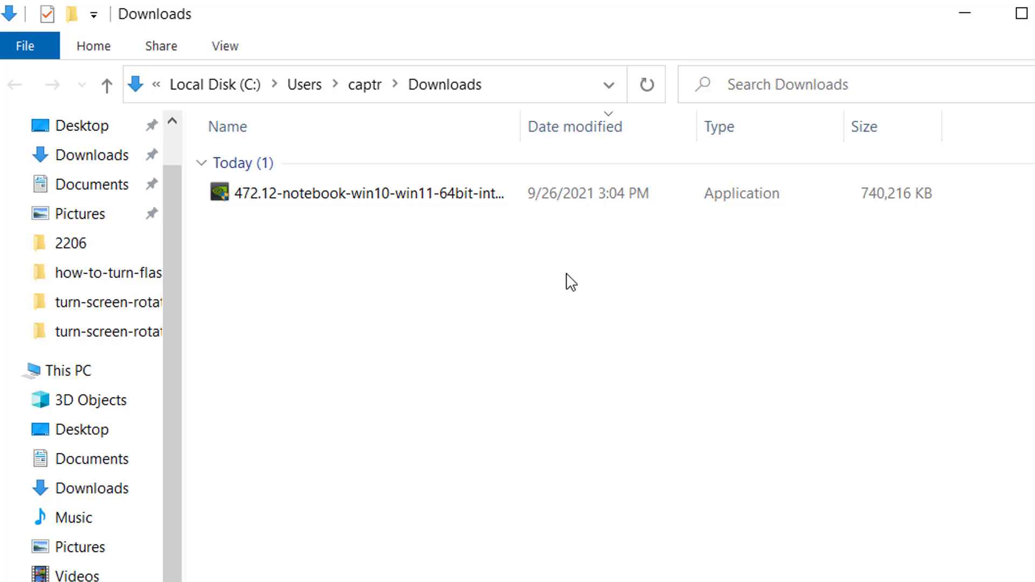
- Launch the downloaded 472.12 driver package and extract it to the default folder
click(380, 202)
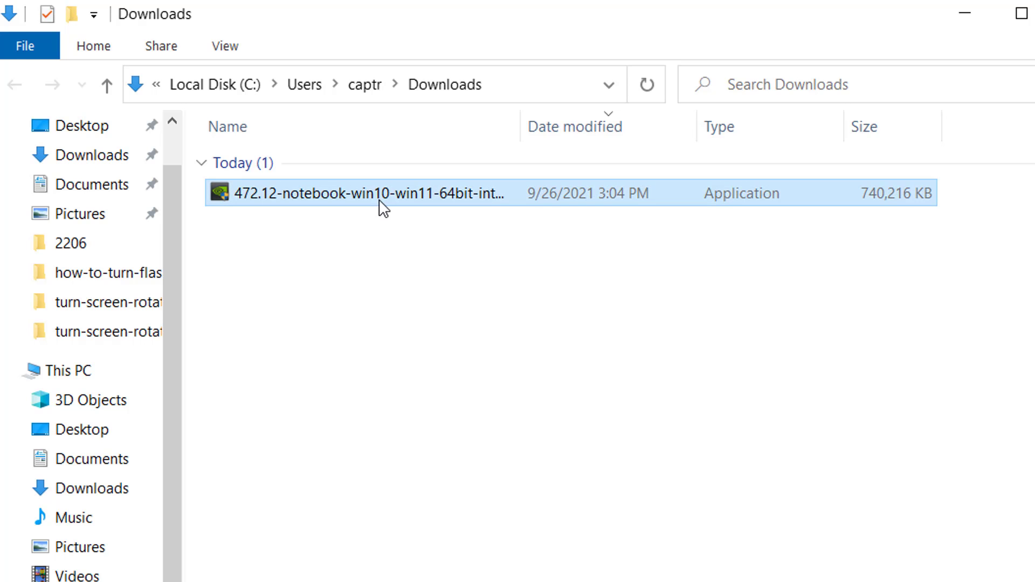
double_click(419, 206)
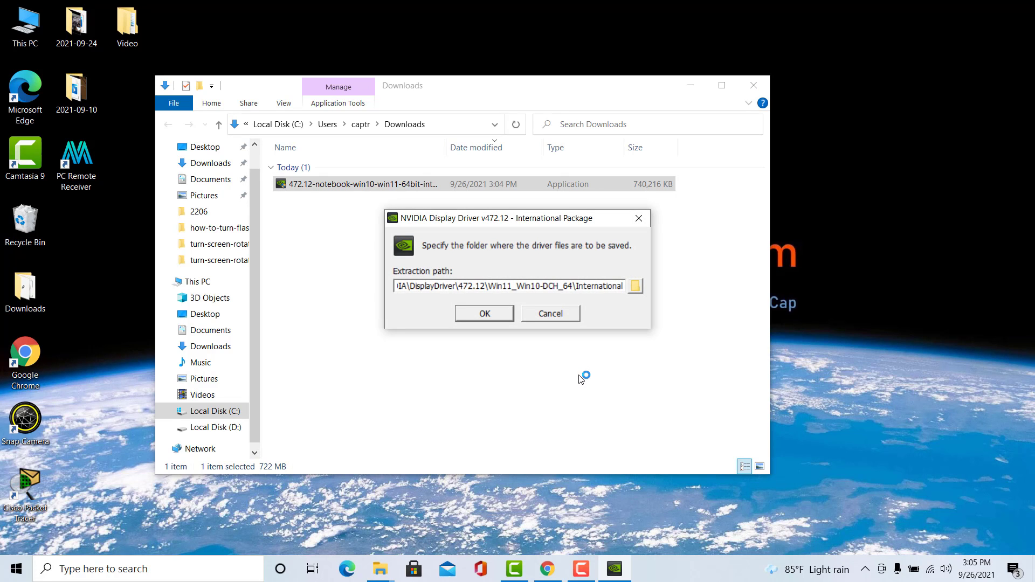
click(495, 318)
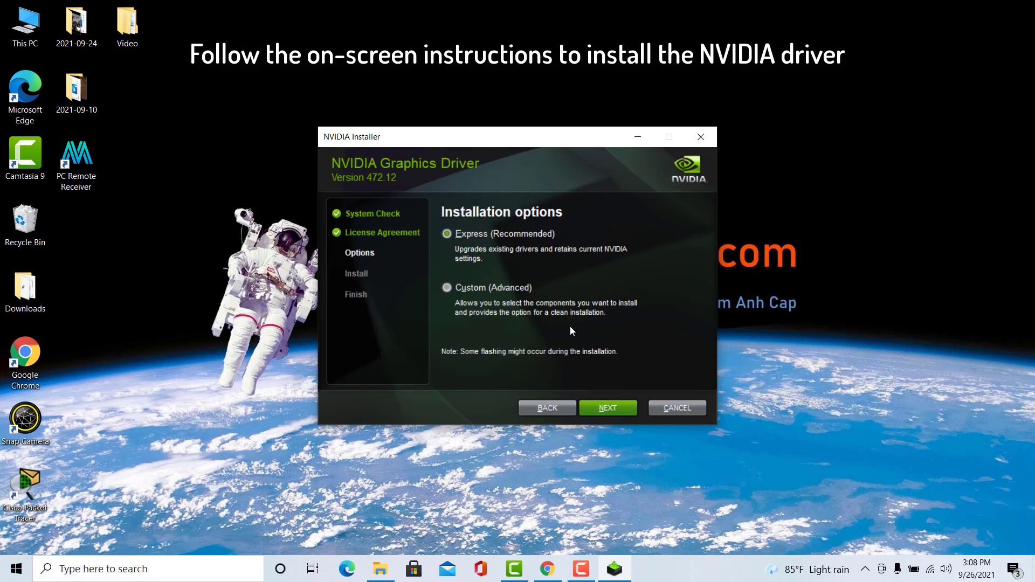
- Proceed with the Express (Recommended) installation of driver 472.12
click(613, 412)
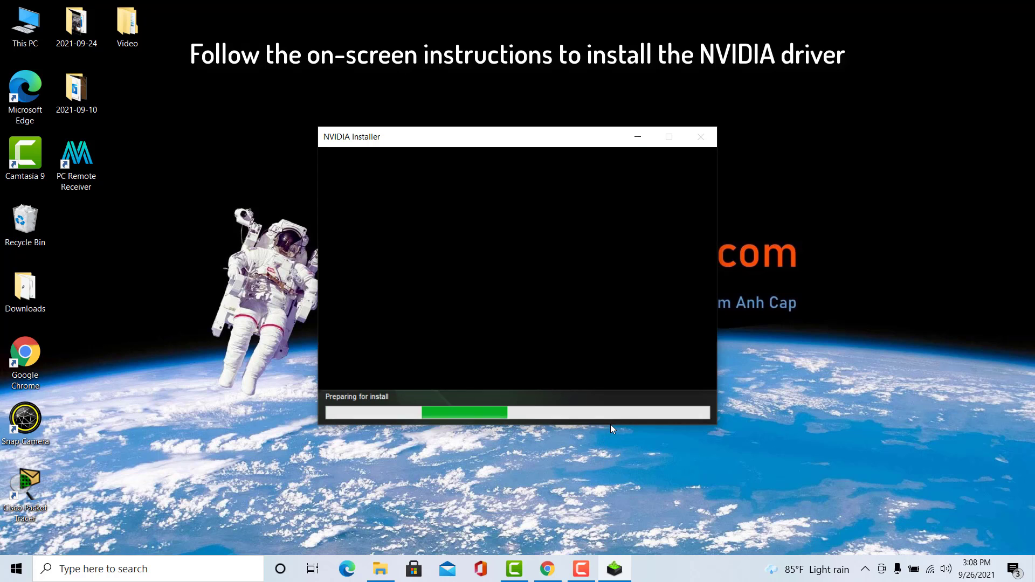